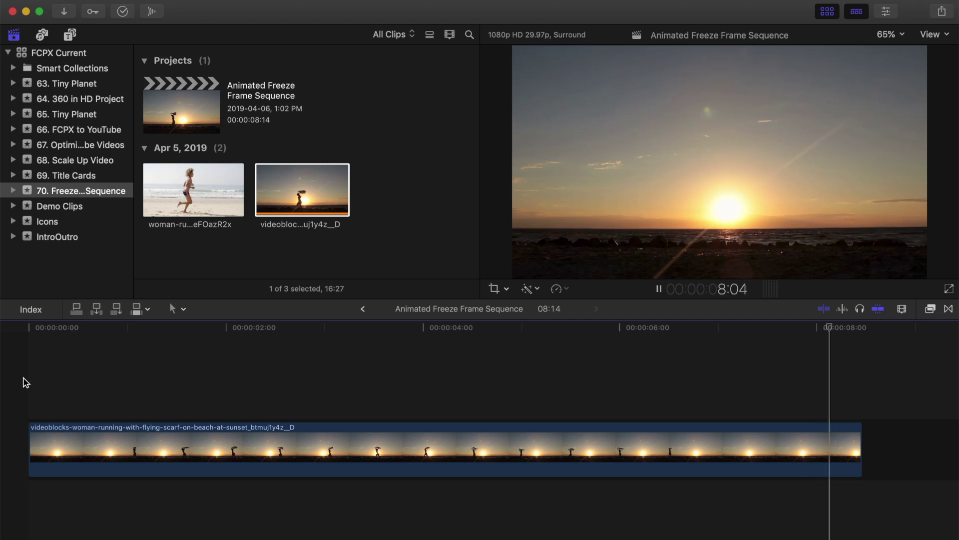
Step: From the sequence start, drop markers (M) at successive poses of the running silhouette
{"action": "left_click", "coordinate": [24, 382]}
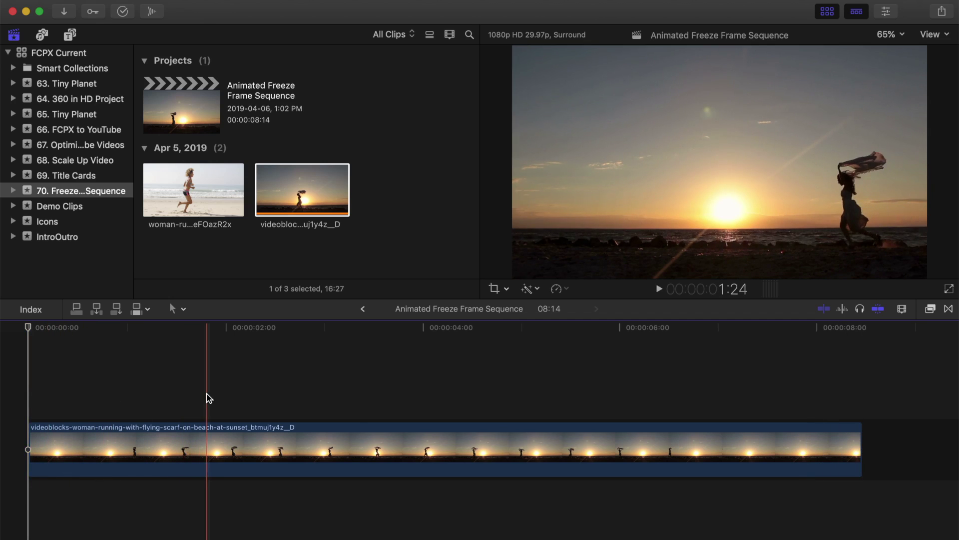
{"action": "key", "text": "m"}
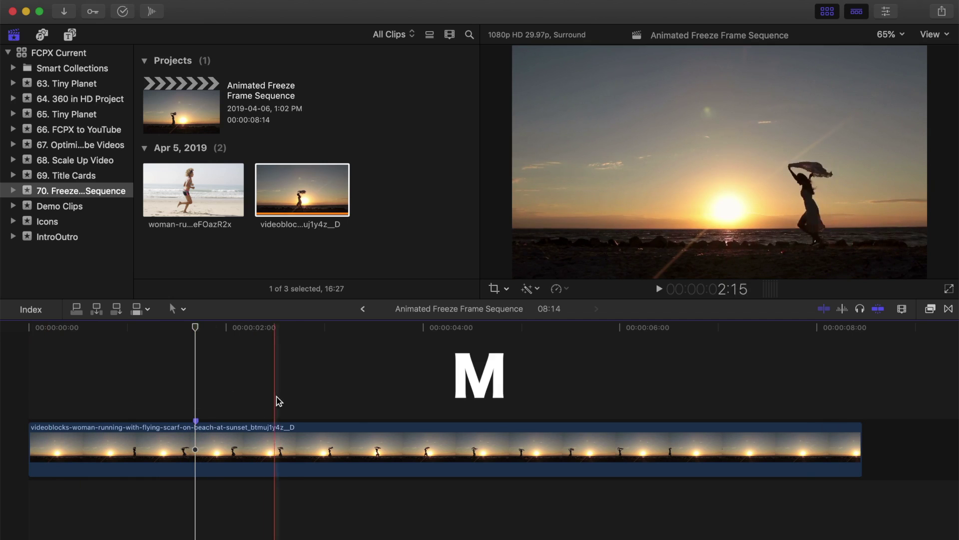
{"action": "key", "text": "m"}
{"action": "key", "text": "m"}
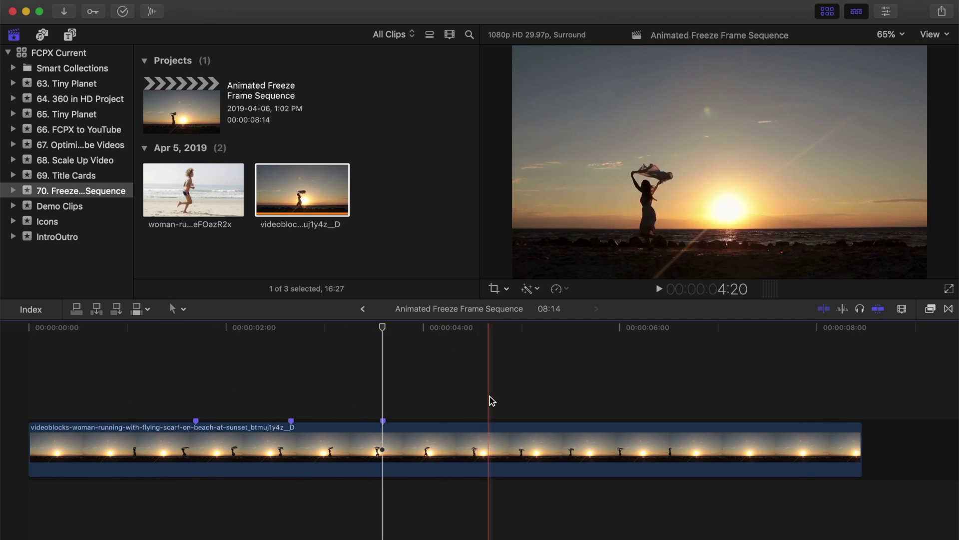
{"action": "key", "text": "m"}
{"action": "key", "text": "m"}
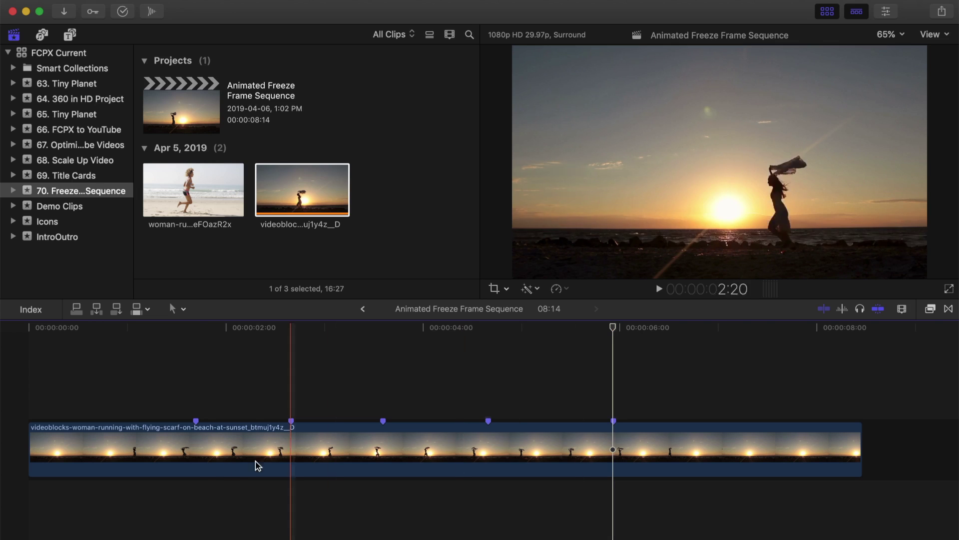
Step: Connect a freeze frame at the first marker and extend it to the sequence end
{"action": "left_click", "coordinate": [196, 456], "text": "alt"}
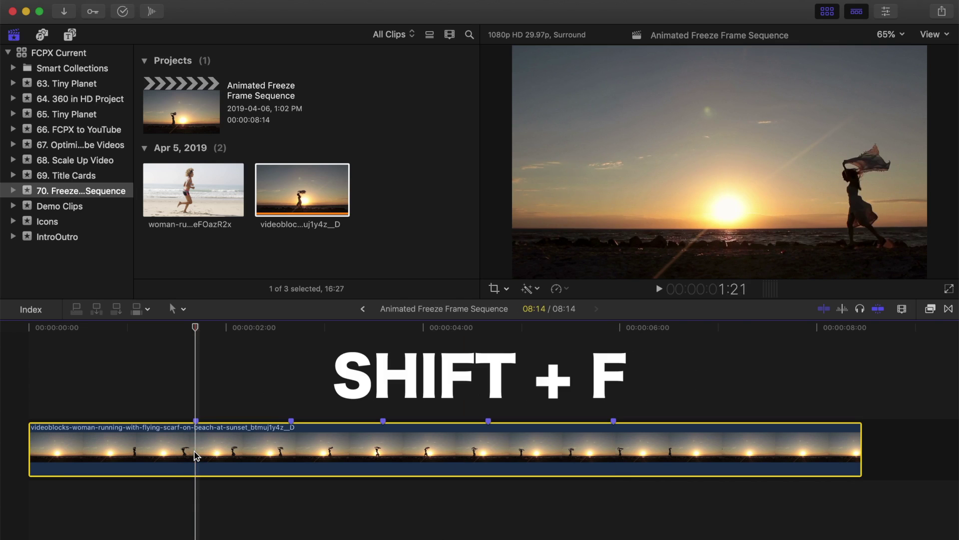
{"action": "key", "text": "shift+f"}
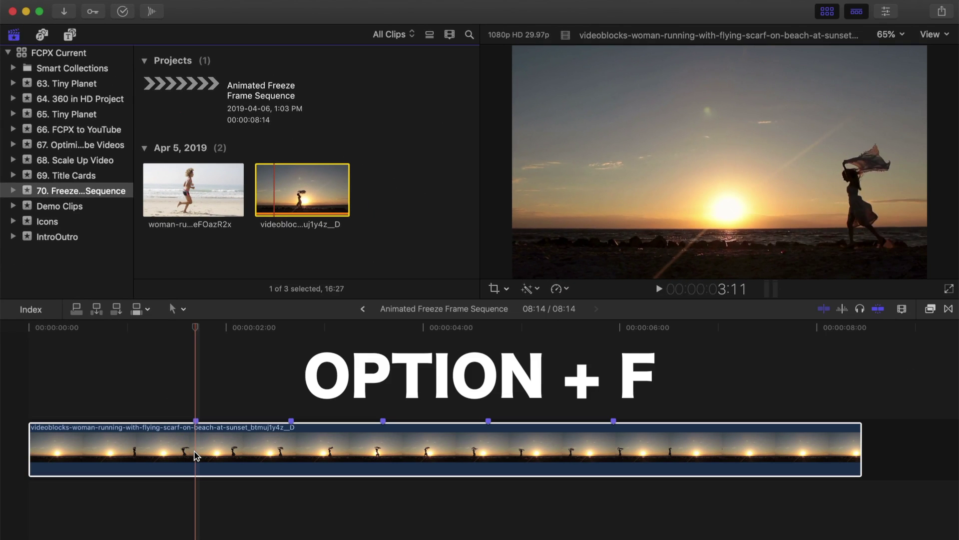
{"action": "key", "text": "alt+f"}
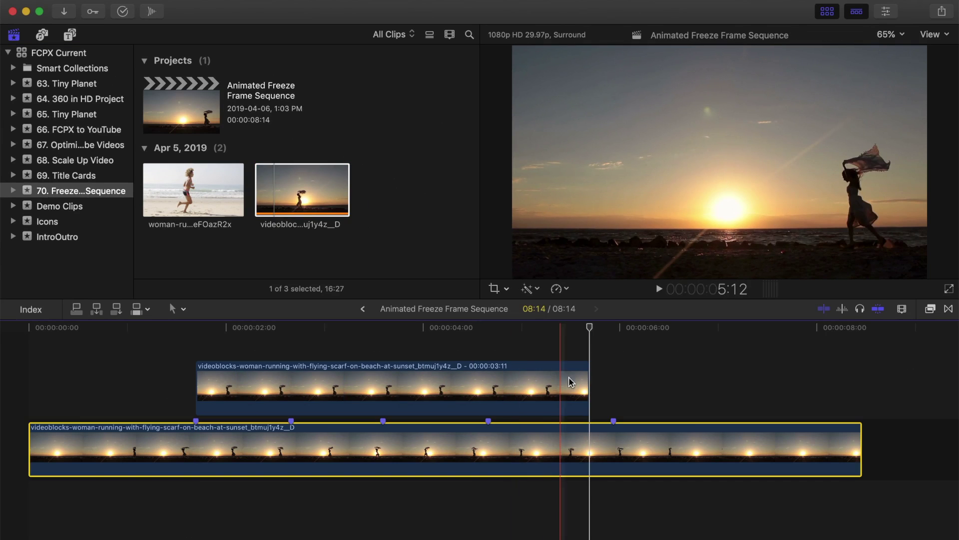
{"action": "left_click", "coordinate": [588, 386]}
{"action": "left_click_drag", "start_coordinate": [739, 380], "coordinate": [857, 389]}
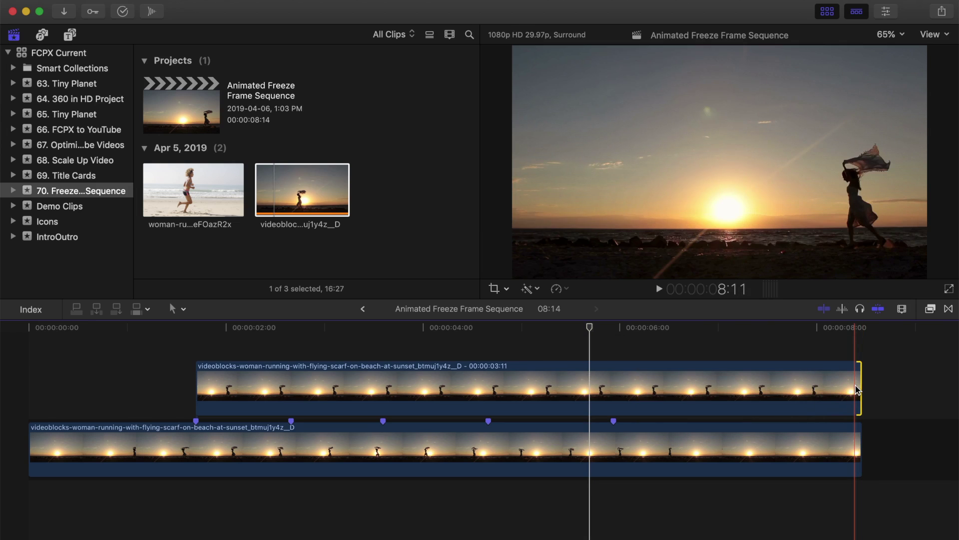
Step: Add freeze frames at the second and third markers, extending them to the sequence end
{"action": "left_click", "coordinate": [292, 448]}
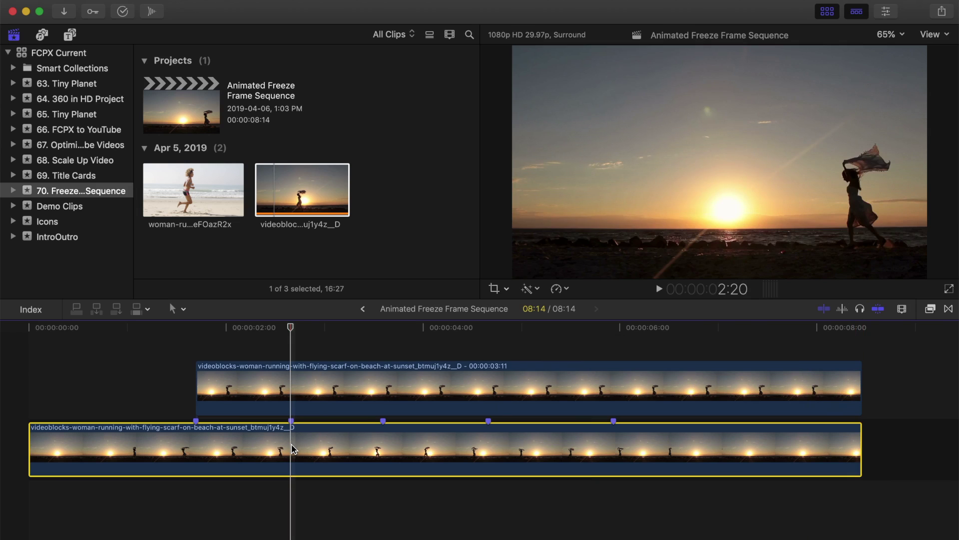
{"action": "key", "text": "shift+f"}
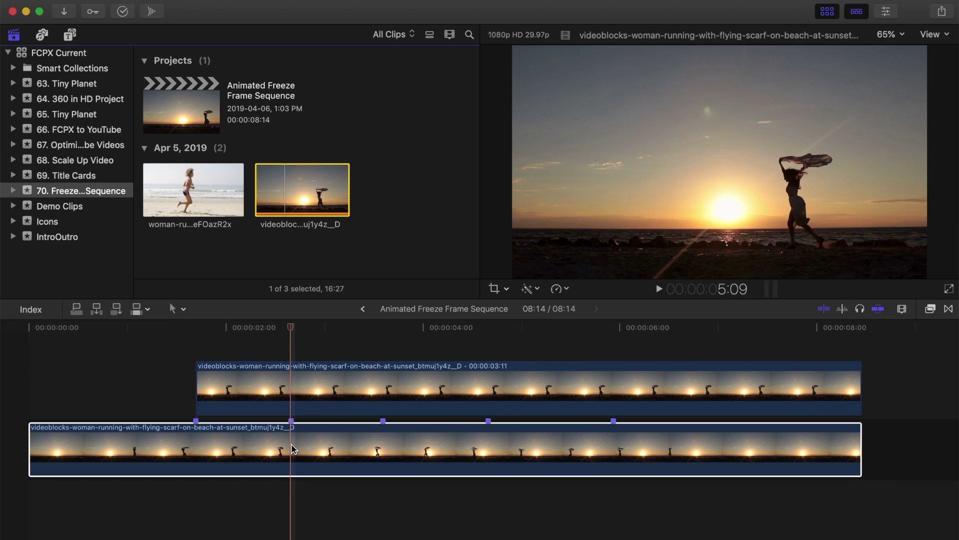
{"action": "key", "text": "q"}
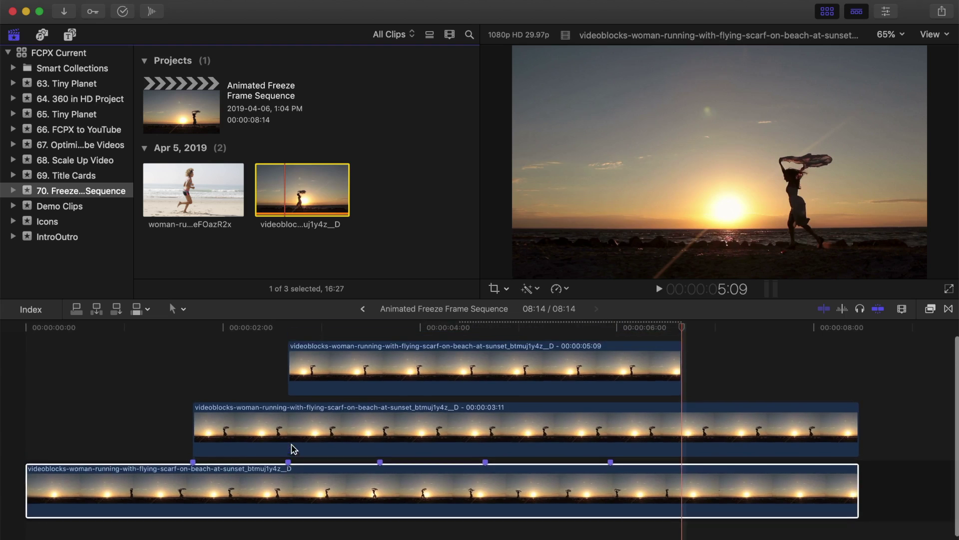
{"action": "left_click_drag", "start_coordinate": [681, 375], "coordinate": [859, 376]}
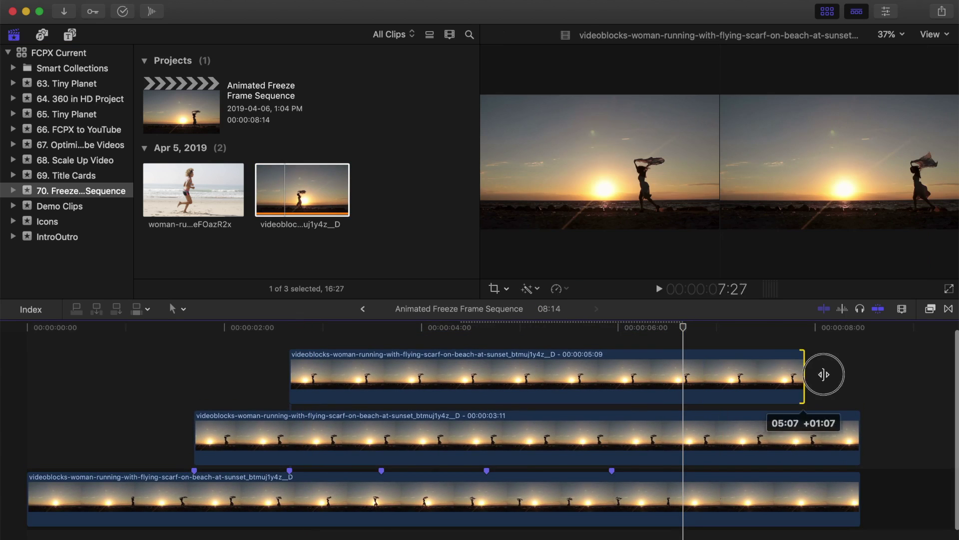
{"action": "left_click", "coordinate": [383, 498]}
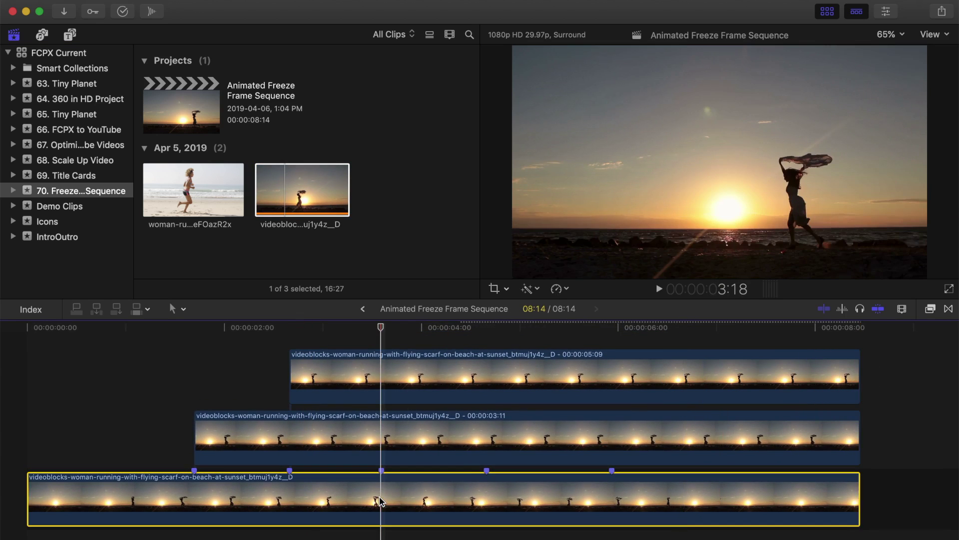
{"action": "key", "text": "q"}
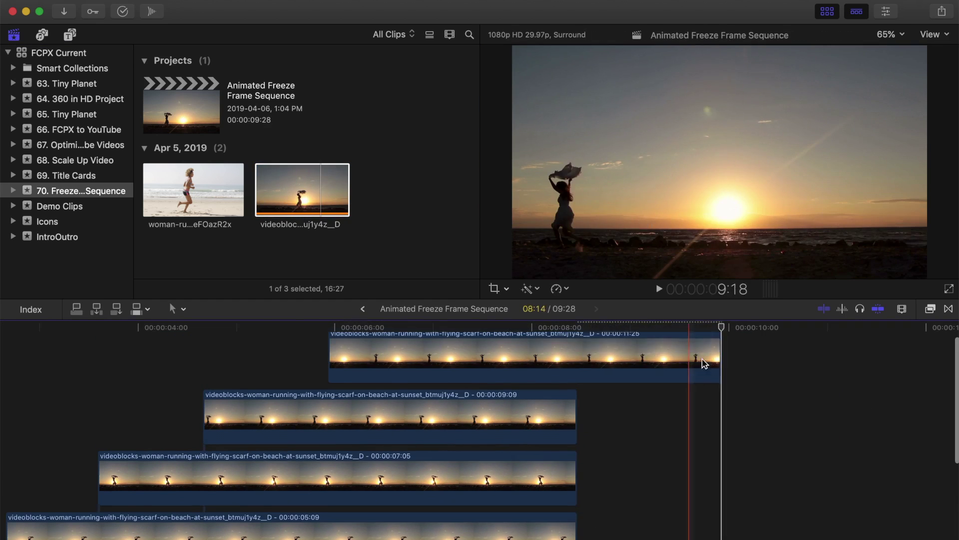
Step: Trim the top freeze frame to match the others and set timeline clip height to minimum
{"action": "left_click_drag", "start_coordinate": [716, 363], "coordinate": [575, 363]}
{"action": "left_click", "coordinate": [474, 328]}
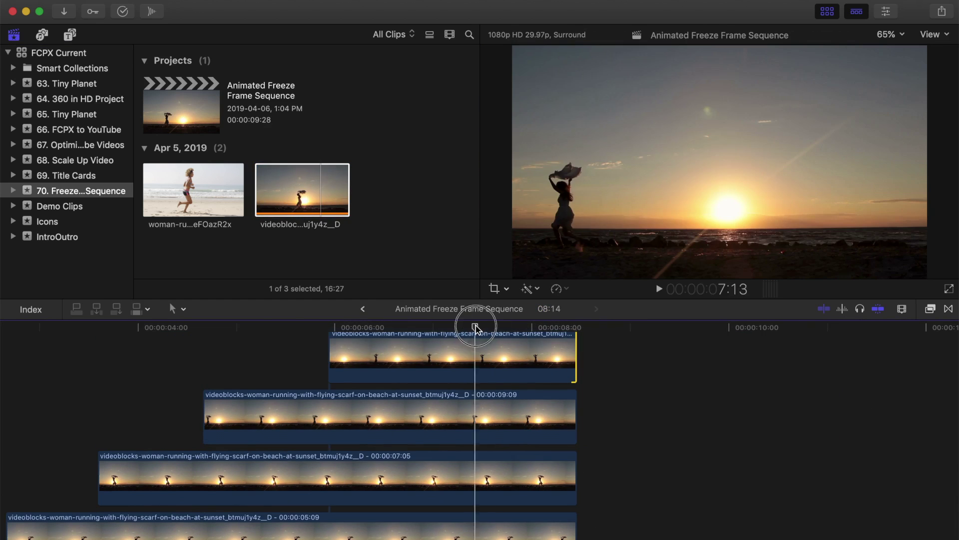
{"action": "left_click", "coordinate": [904, 310]}
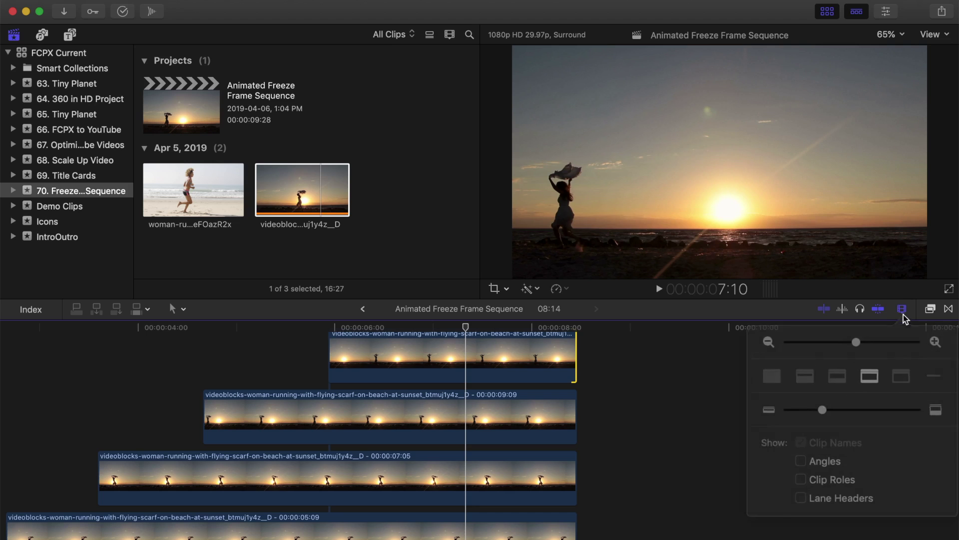
{"action": "left_click_drag", "start_coordinate": [832, 398], "coordinate": [792, 401]}
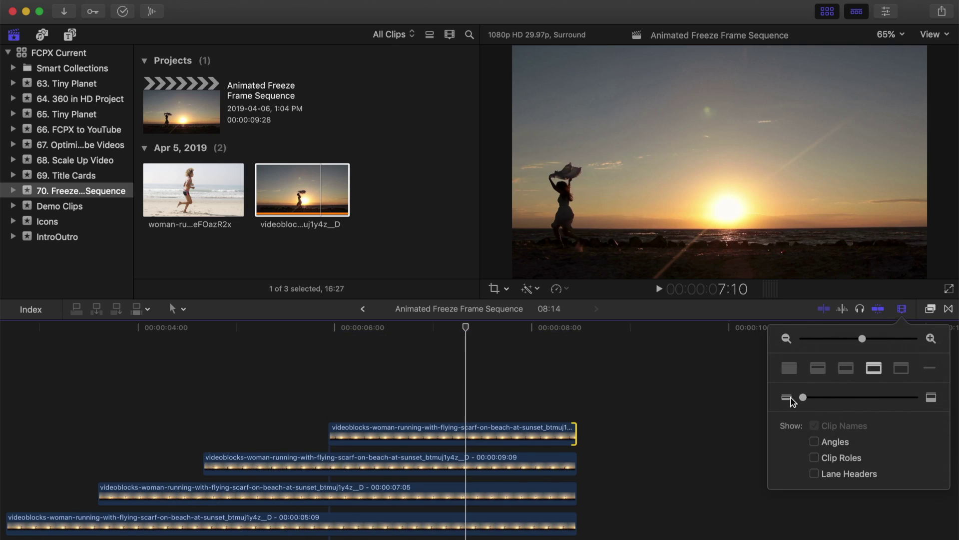
{"action": "left_click", "coordinate": [900, 312]}
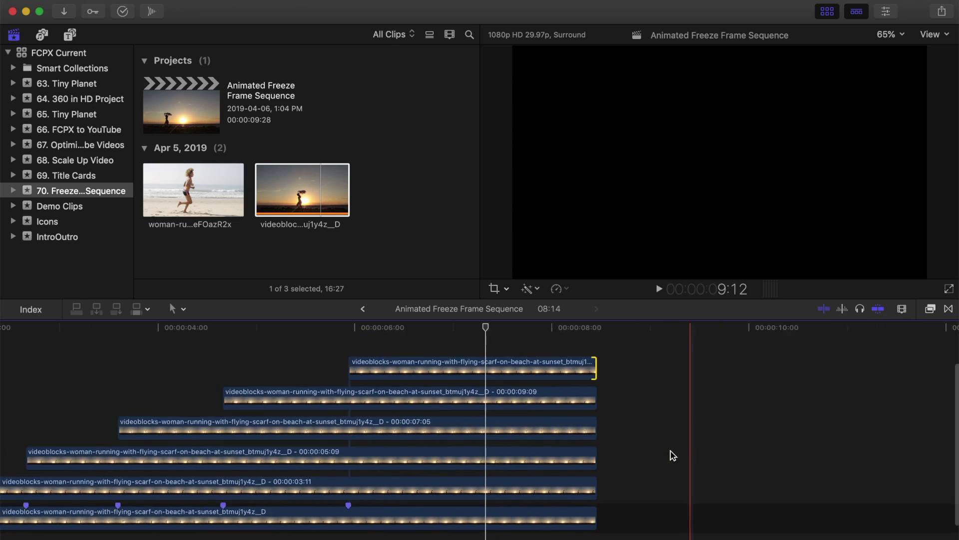
{"action": "scroll", "coordinate": [667, 450], "scroll_direction": "up", "scroll_amount": 5}
Step: Command-select all the stacked freeze-frame clips from top to bottom
{"action": "left_click", "coordinate": [651, 330]}
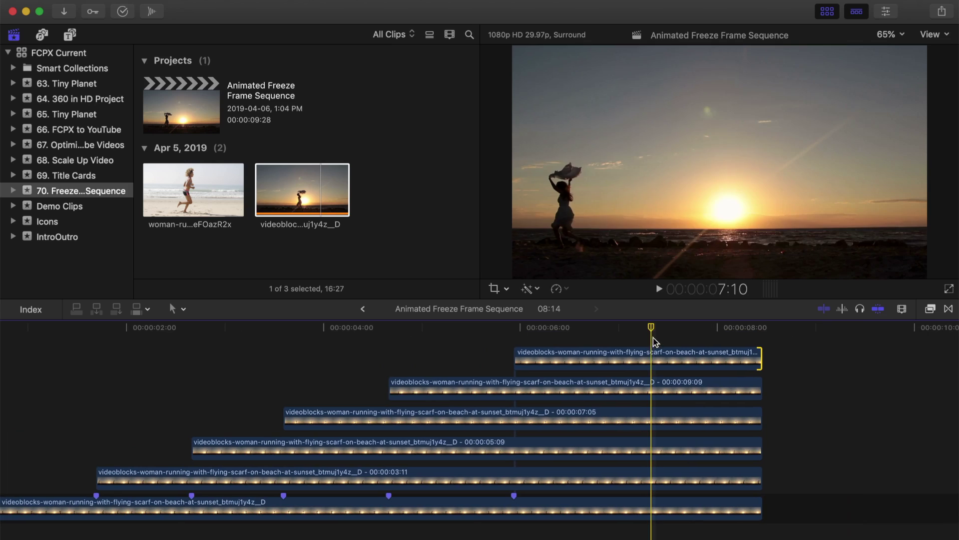
{"action": "left_click", "coordinate": [652, 383], "text": "super"}
{"action": "left_click", "coordinate": [655, 417], "text": "super"}
{"action": "left_click", "coordinate": [650, 484], "text": "super"}
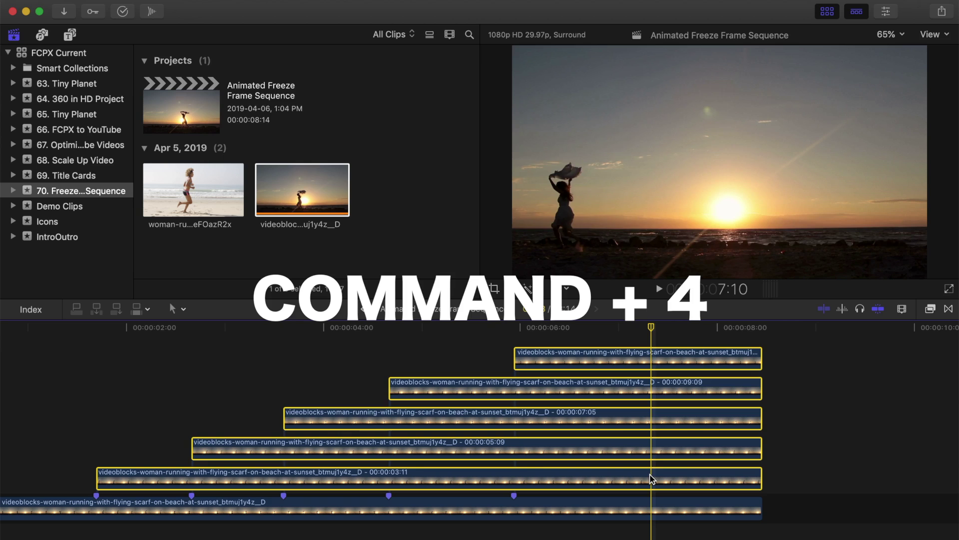
{"action": "key", "text": "super+4"}
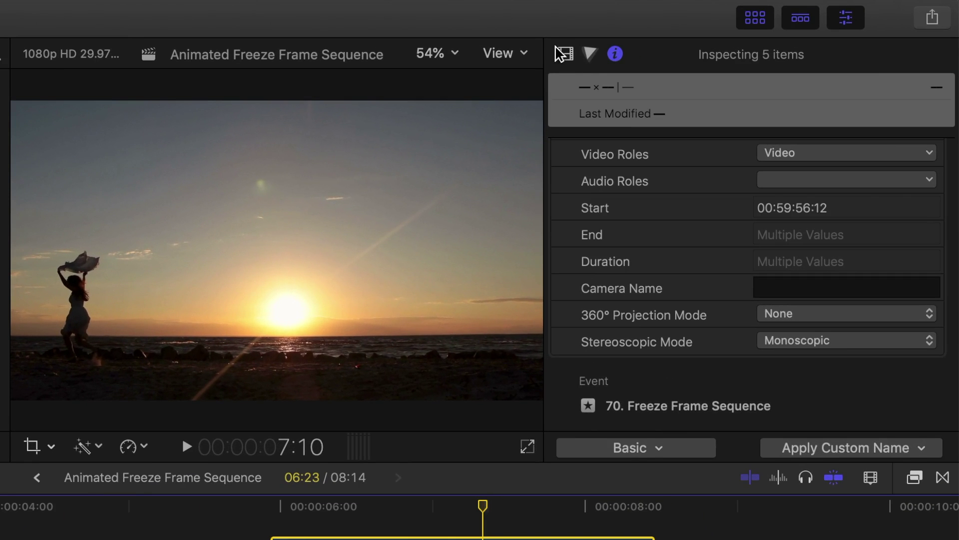
{"action": "left_click", "coordinate": [566, 54]}
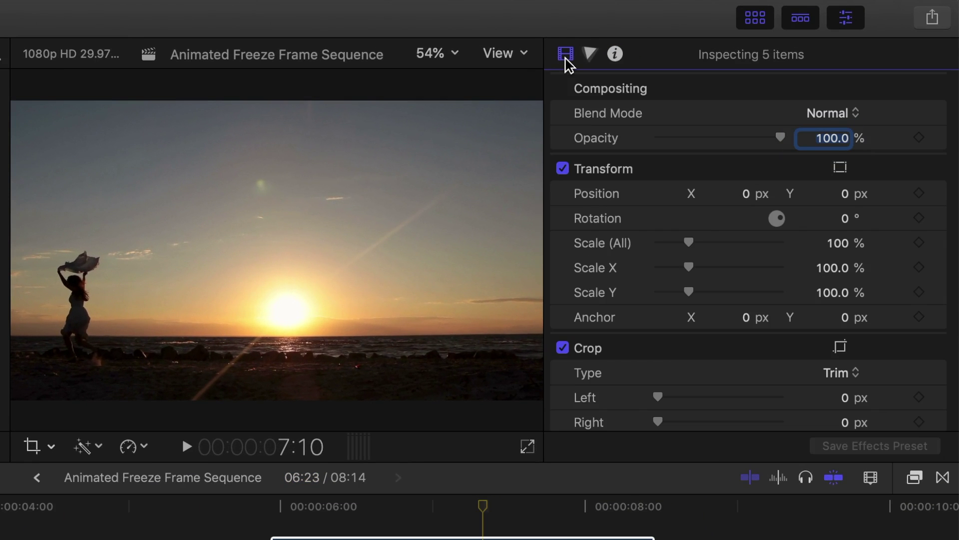
{"action": "left_click", "coordinate": [855, 114]}
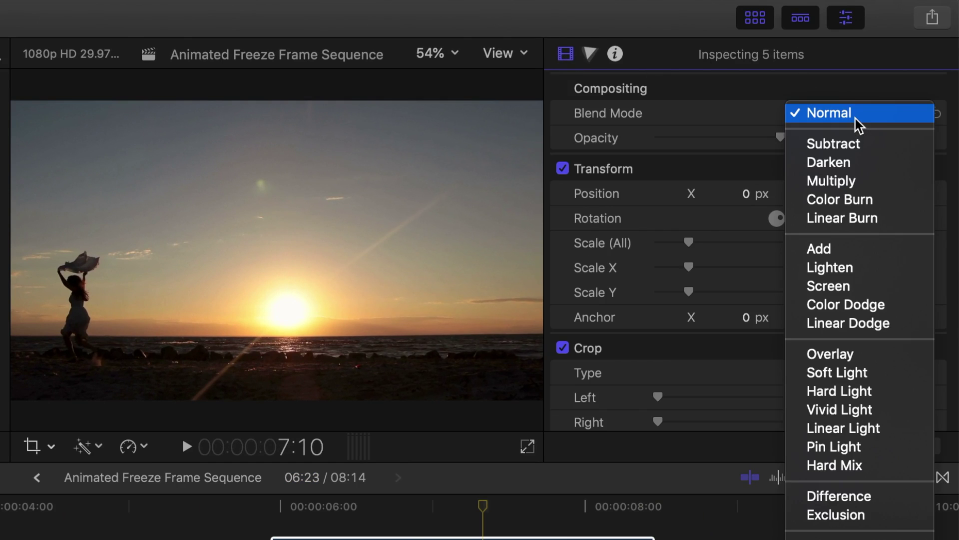
{"action": "left_click", "coordinate": [867, 165]}
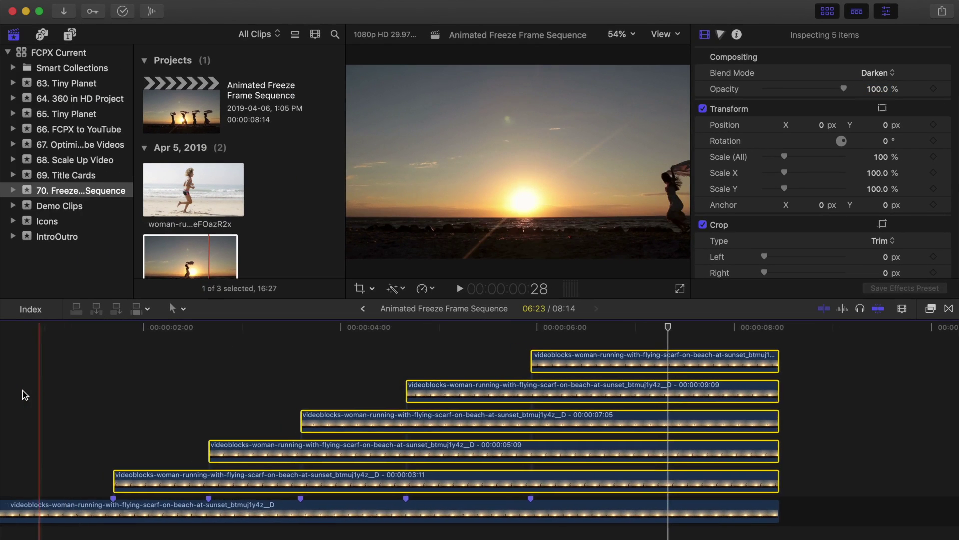
{"action": "key", "text": "Home"}
{"action": "key", "text": "space"}
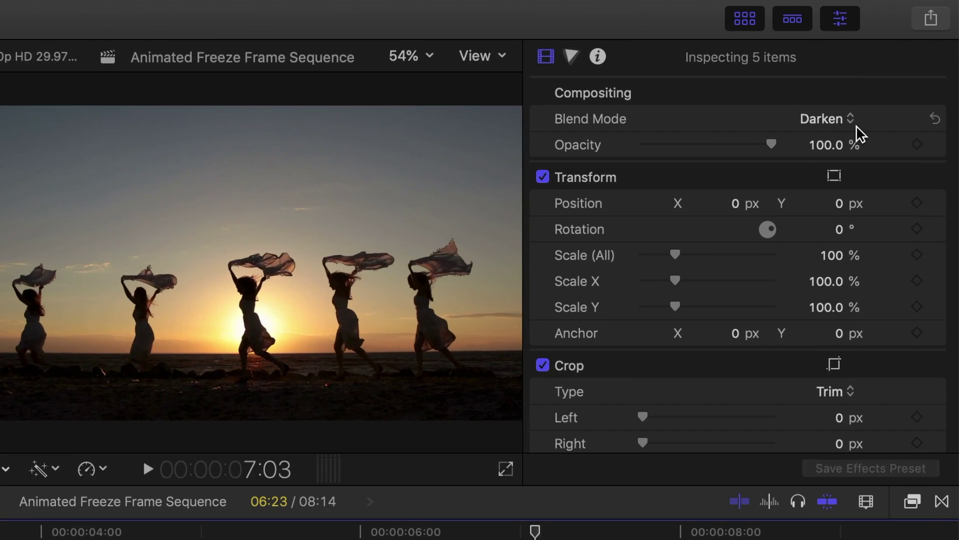
{"action": "left_click", "coordinate": [877, 73]}
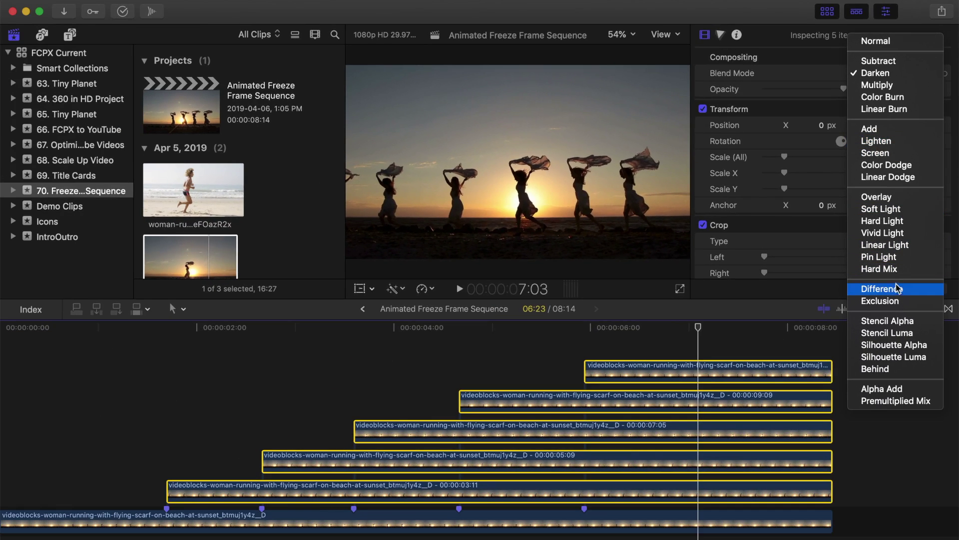
{"action": "left_click", "coordinate": [883, 289]}
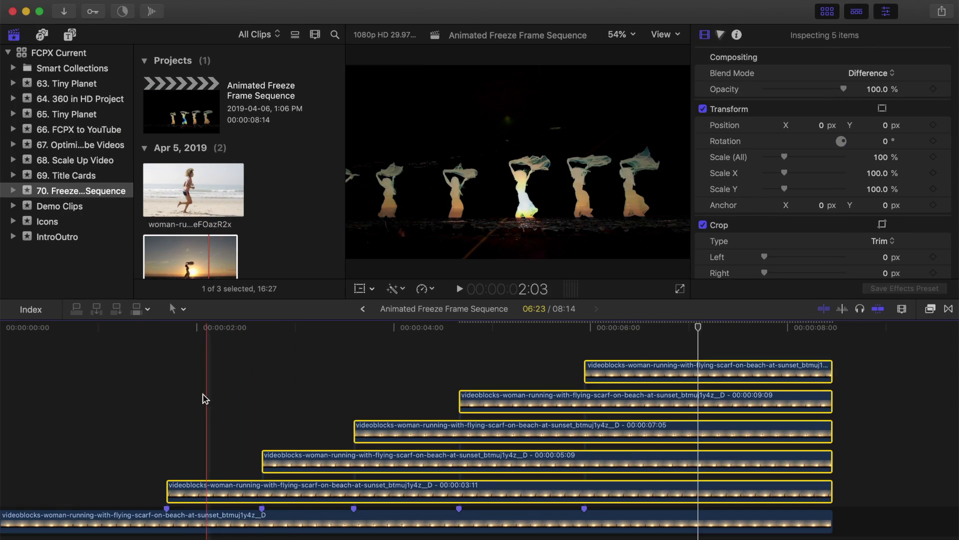
{"action": "key", "text": "space"}
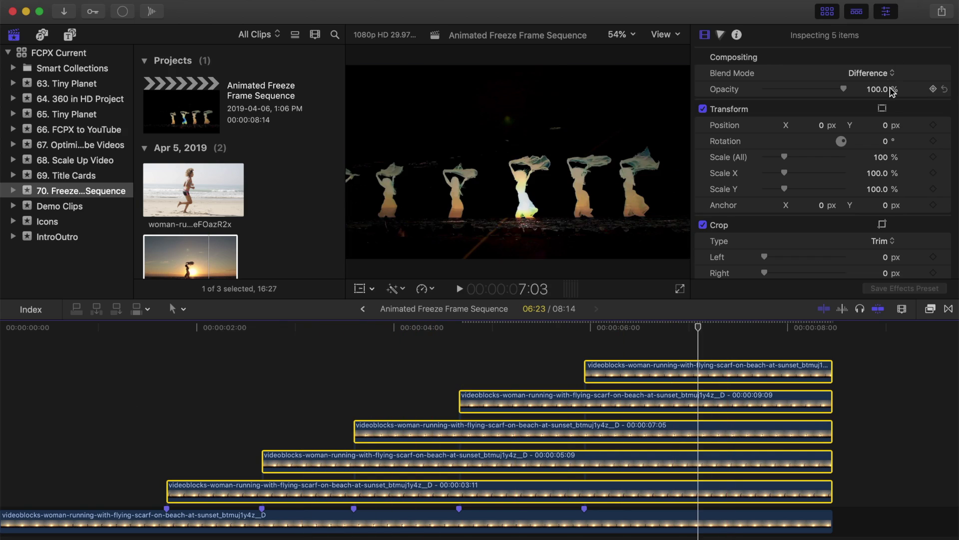
{"action": "left_click", "coordinate": [871, 73]}
{"action": "left_click", "coordinate": [892, 33]}
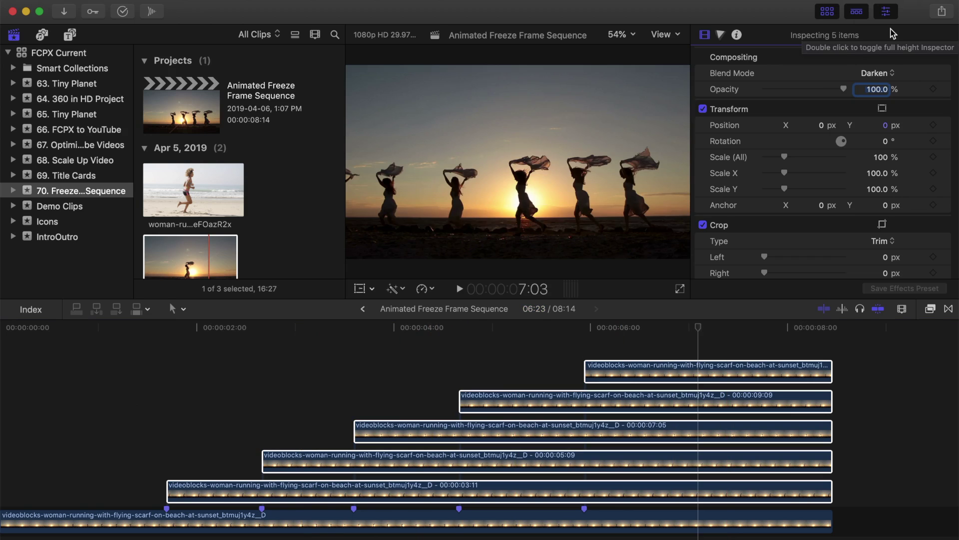
Step: Nest all six stacked clips into a new compound clip with Option+G and confirm
{"action": "left_click", "coordinate": [705, 327]}
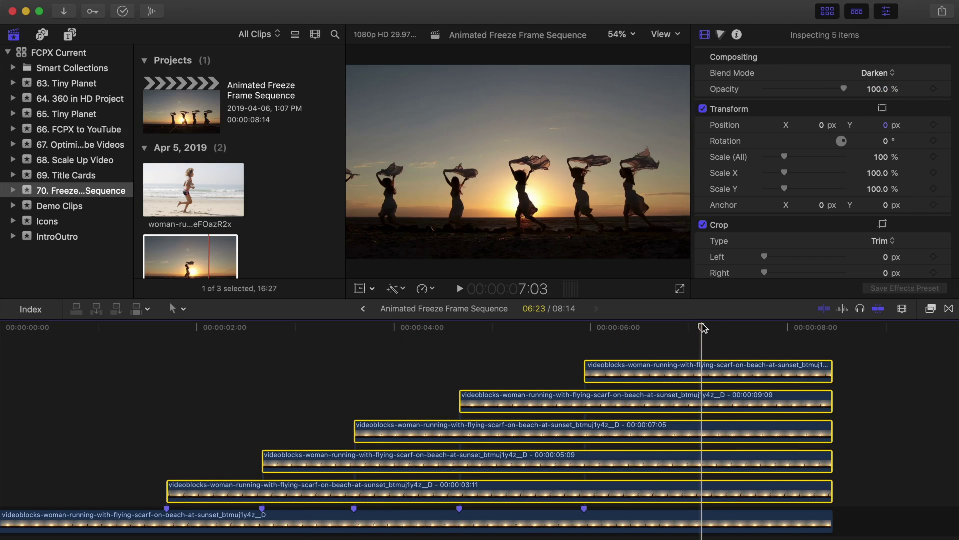
{"action": "scroll", "coordinate": [690, 450], "scroll_direction": "down", "scroll_amount": 2}
{"action": "left_click", "coordinate": [702, 507], "text": "super"}
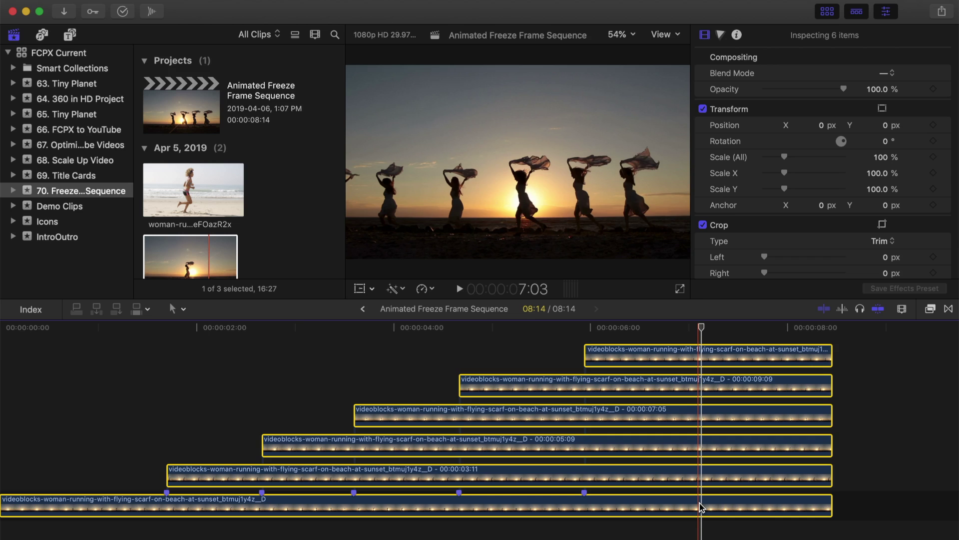
{"action": "key", "text": "alt+g"}
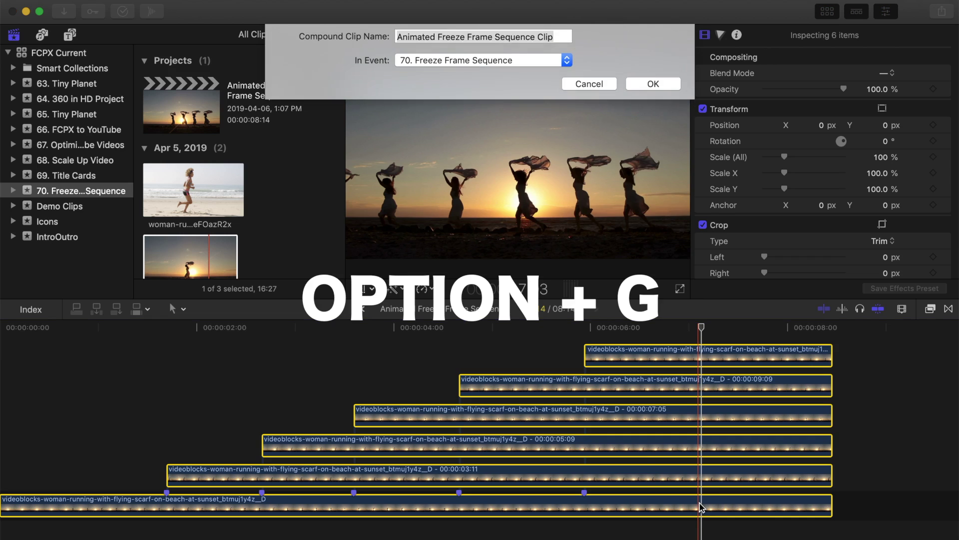
{"action": "left_click", "coordinate": [651, 84]}
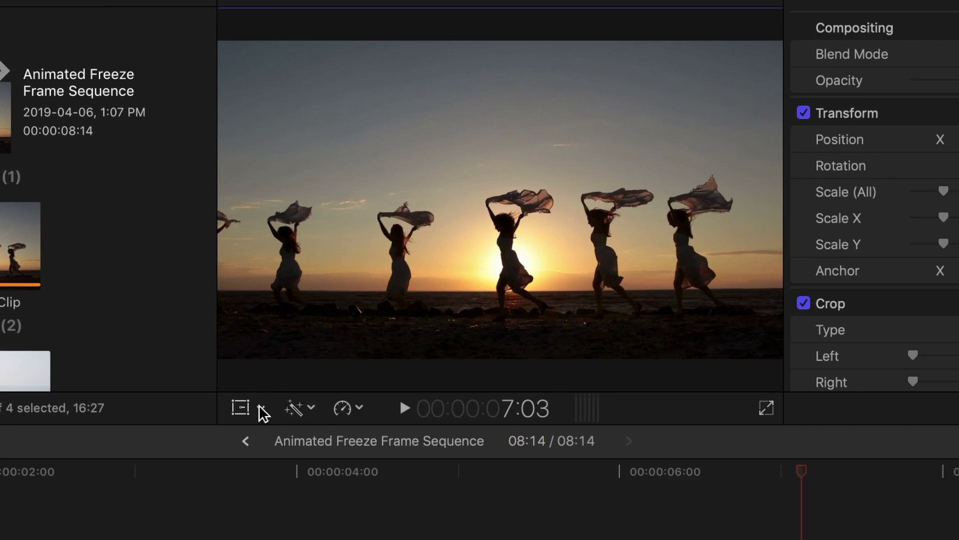
Step: Start a Ken Burns crop with the Start frame shrunk and placed over the sun
{"action": "left_click", "coordinate": [372, 289]}
{"action": "left_click", "coordinate": [300, 458]}
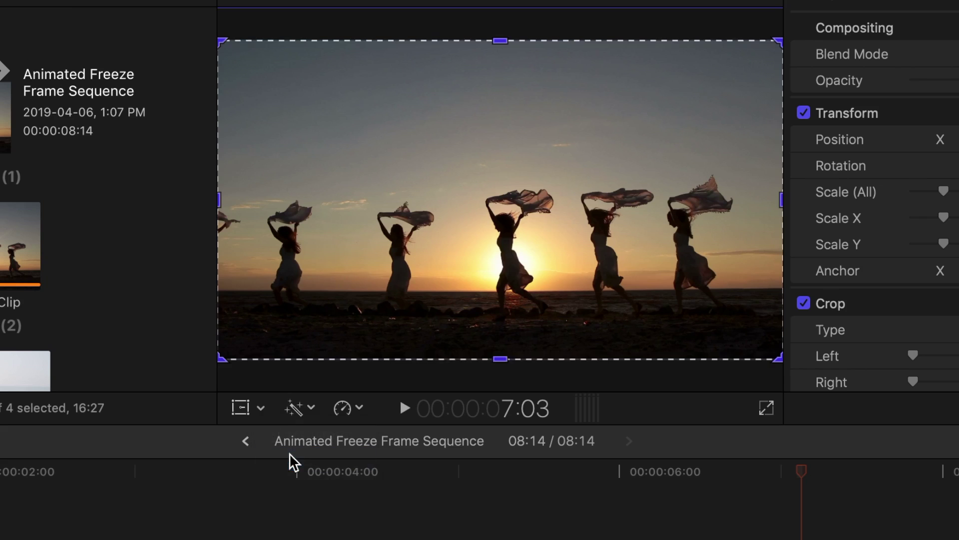
{"action": "left_click", "coordinate": [551, 369]}
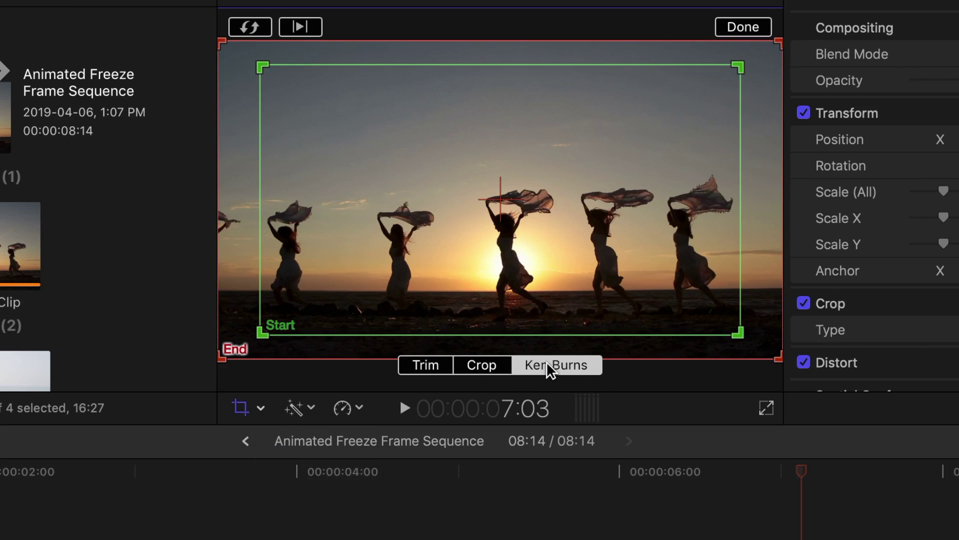
{"action": "left_click_drag", "start_coordinate": [737, 333], "coordinate": [627, 263]}
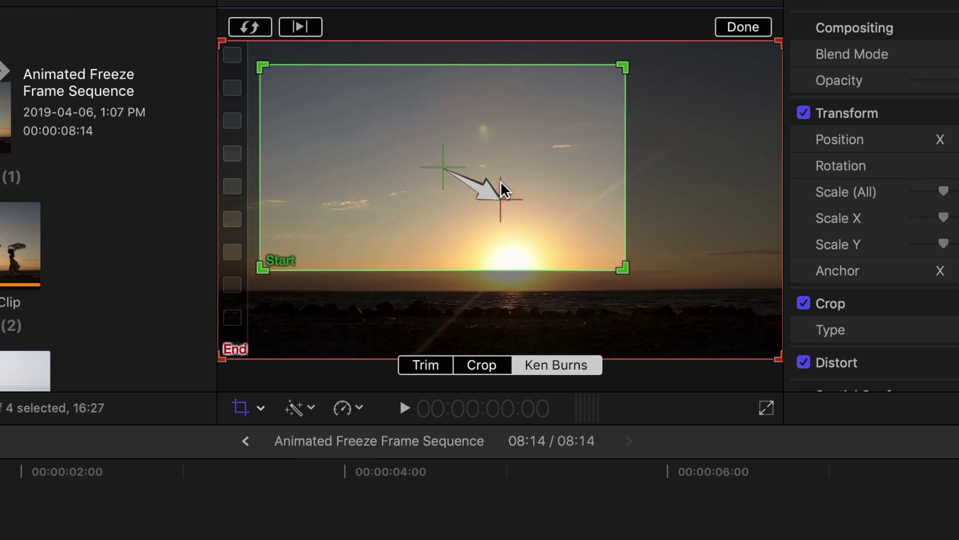
{"action": "mouse_move", "coordinate": [495, 189]}
{"action": "left_mouse_down"}
{"action": "mouse_move", "coordinate": [586, 215]}
{"action": "mouse_move", "coordinate": [601, 241]}
{"action": "left_mouse_up"}
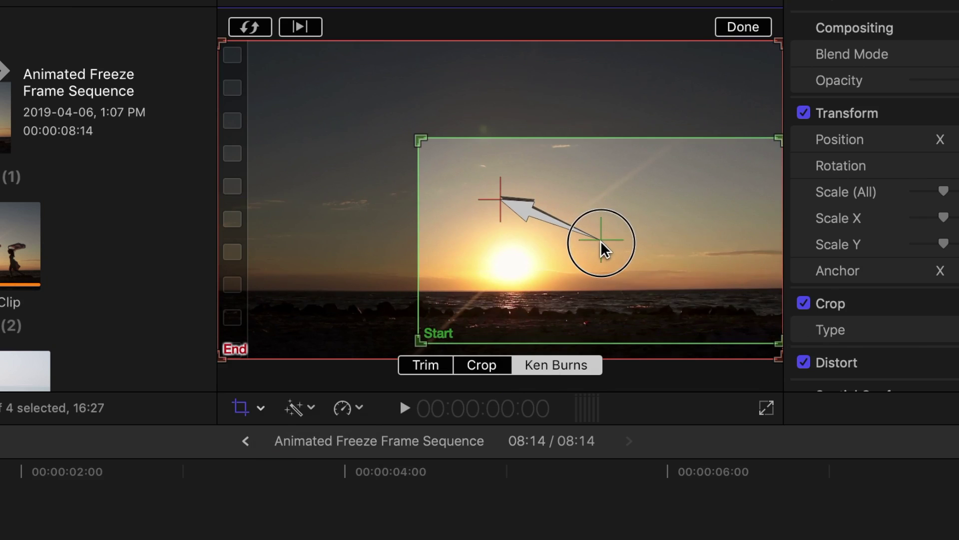
Step: Shrink the End frame around the dancers, align it with the start, and finish the move
{"action": "left_click_drag", "start_coordinate": [779, 42], "coordinate": [567, 162]}
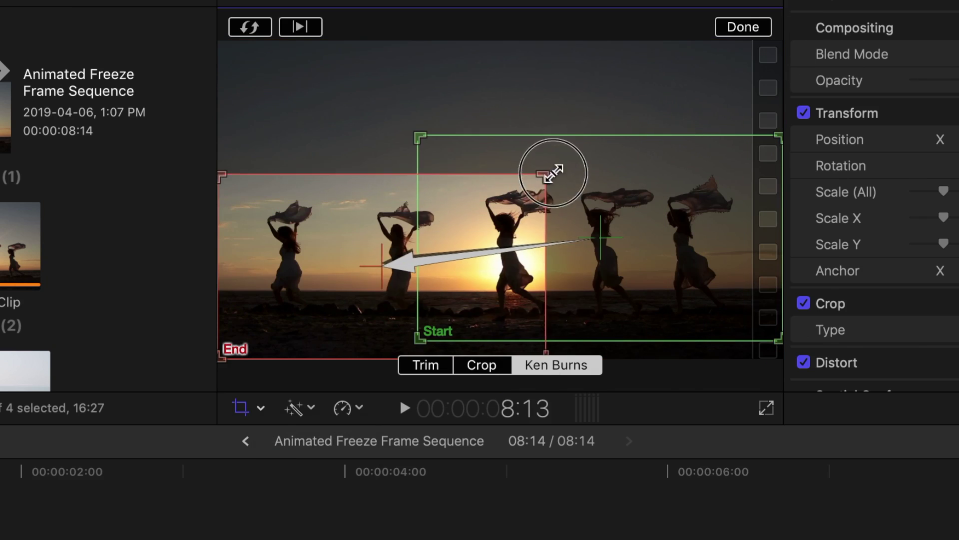
{"action": "left_click_drag", "start_coordinate": [448, 220], "coordinate": [445, 198]}
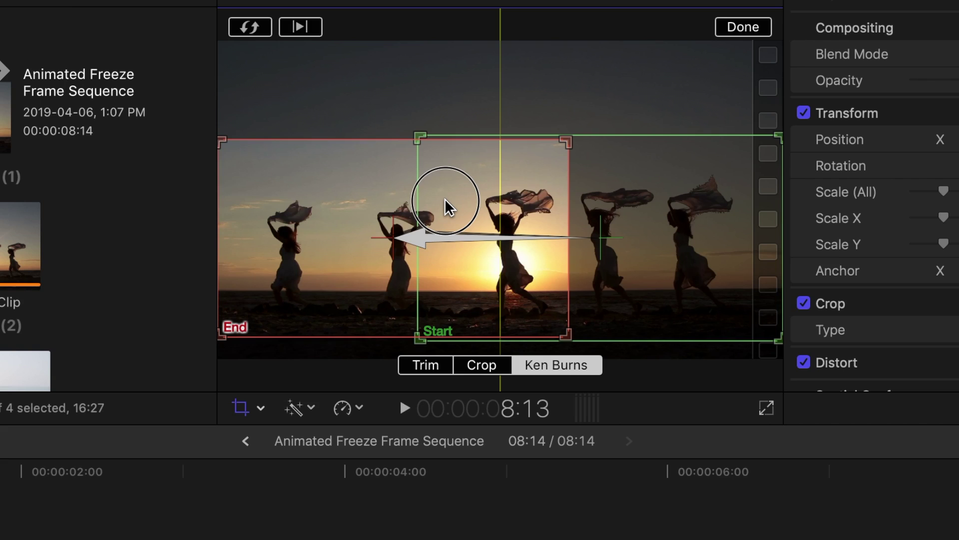
{"action": "left_click", "coordinate": [744, 27]}
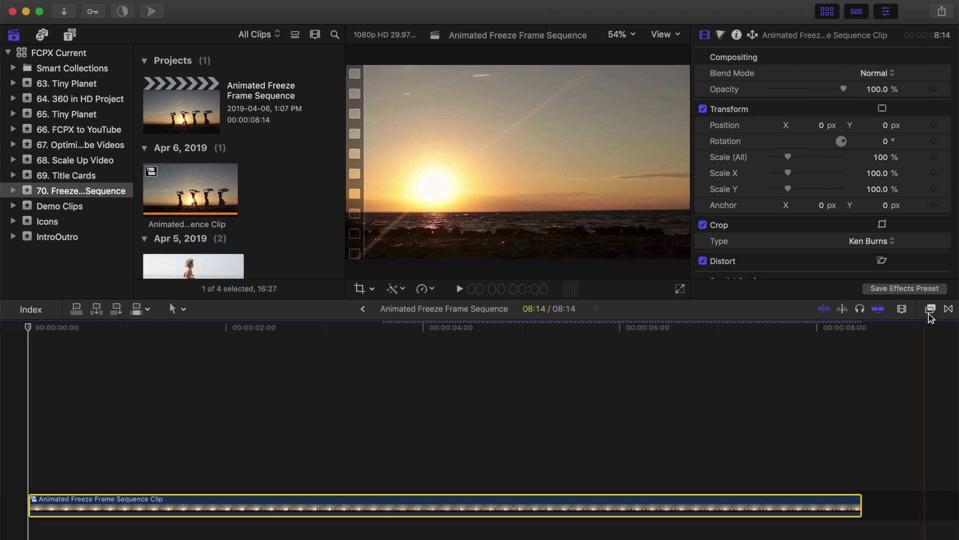
Step: Apply the Handheld effect from the Stylize category to the compound clip
{"action": "left_click", "coordinate": [931, 309]}
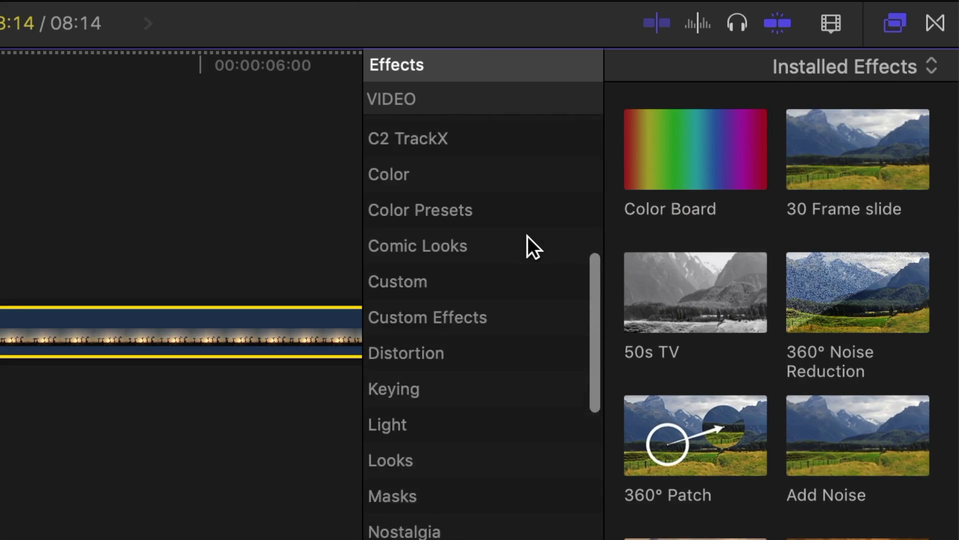
{"action": "scroll", "coordinate": [528, 236], "scroll_direction": "down", "scroll_amount": 5}
{"action": "scroll", "coordinate": [510, 300], "scroll_direction": "down", "scroll_amount": 1}
{"action": "left_click", "coordinate": [447, 332]}
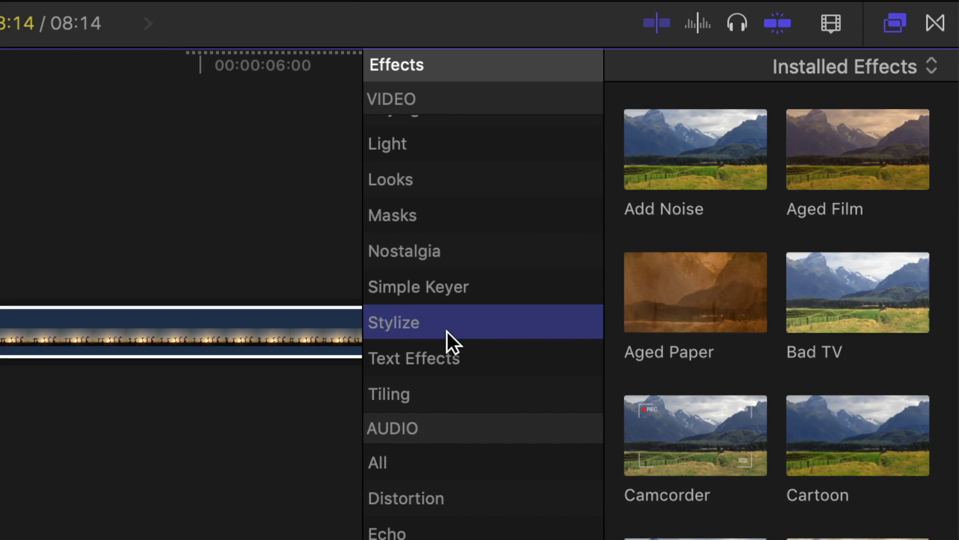
{"action": "scroll", "coordinate": [675, 331], "scroll_direction": "down", "scroll_amount": 3}
{"action": "scroll", "coordinate": [675, 331], "scroll_direction": "down", "scroll_amount": 3}
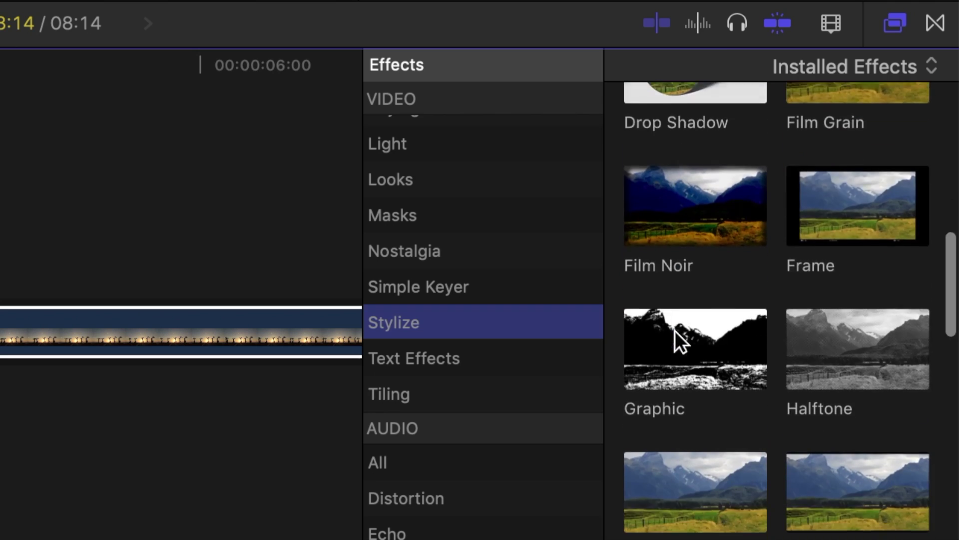
{"action": "scroll", "coordinate": [676, 331], "scroll_direction": "down", "scroll_amount": 3}
{"action": "left_click_drag", "start_coordinate": [696, 248], "coordinate": [3, 333]}
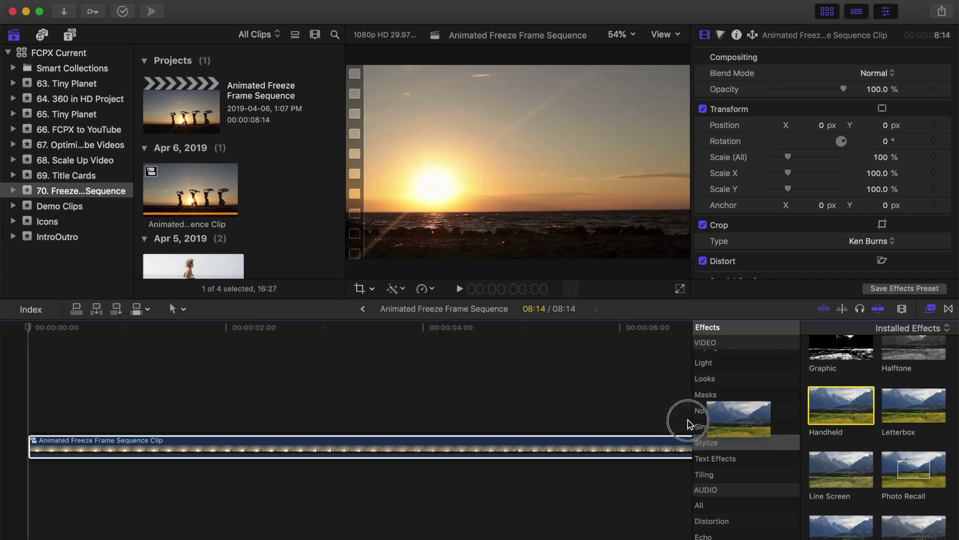
{"action": "left_click_drag", "start_coordinate": [535, 444], "coordinate": [533, 444]}
{"action": "left_click", "coordinate": [527, 446]}
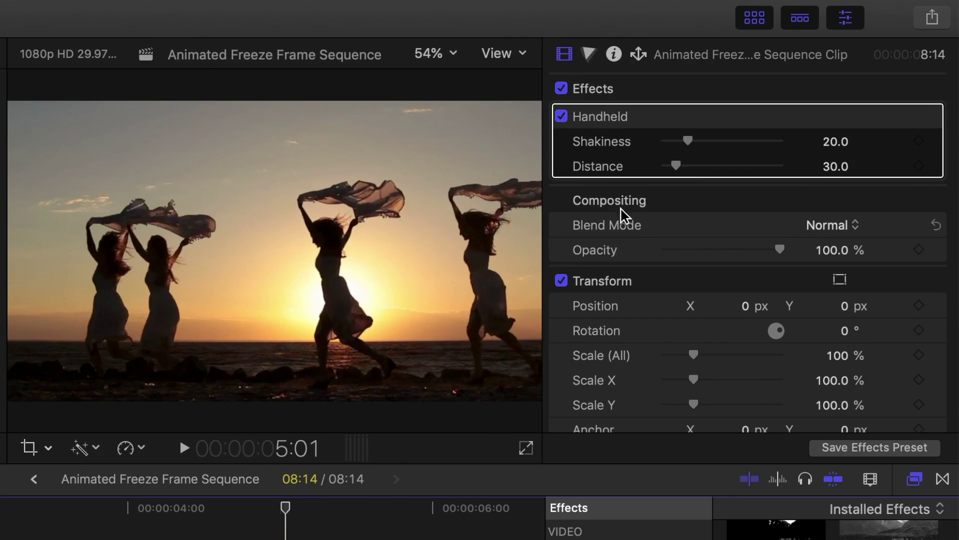
Step: Set Handheld Distance to 0 and lower Shakiness to about 5.57
{"action": "left_click_drag", "start_coordinate": [677, 165], "coordinate": [647, 169]}
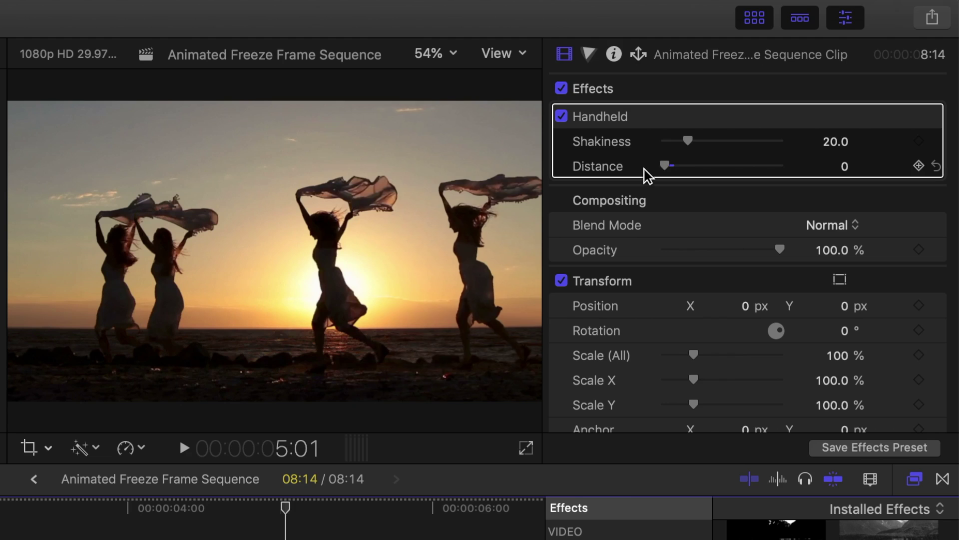
{"action": "left_click_drag", "start_coordinate": [689, 142], "coordinate": [683, 143]}
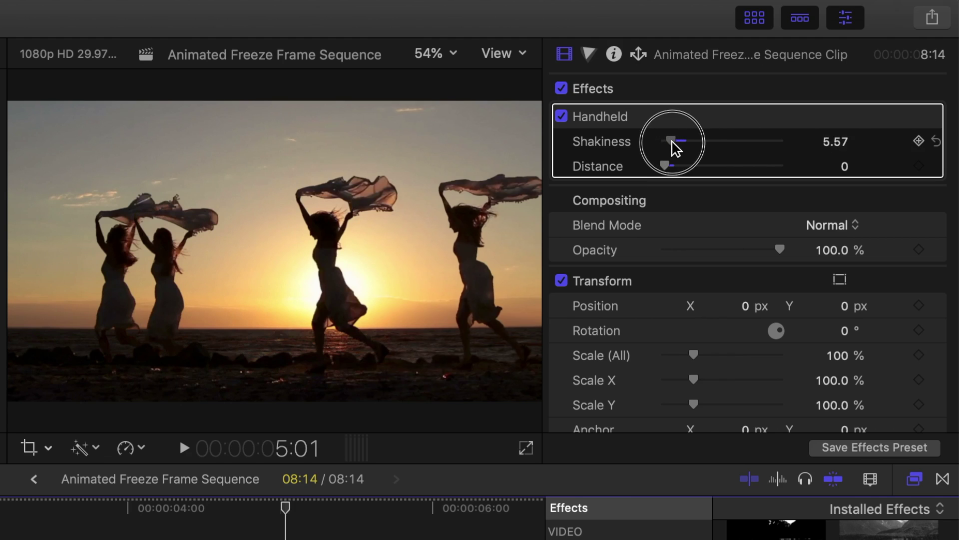